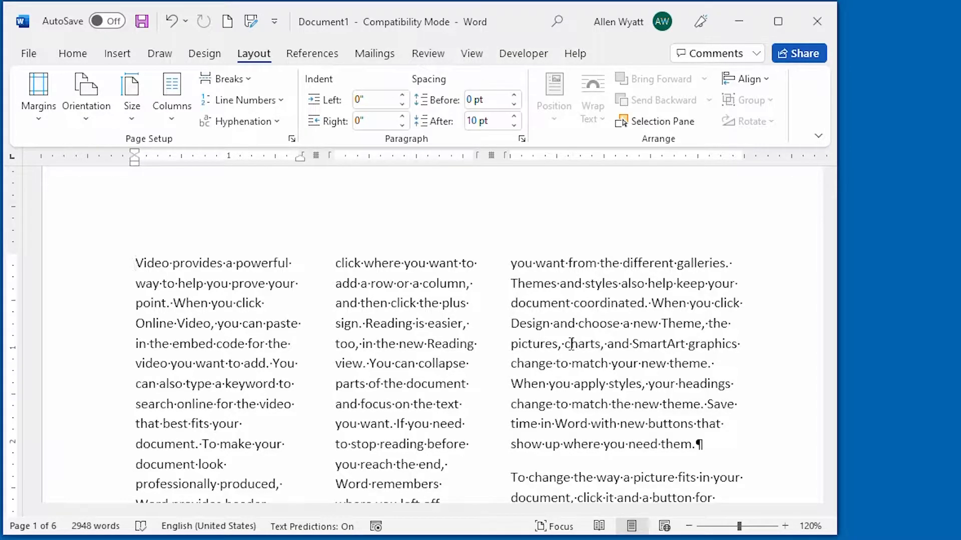
# - Undo the three-column layout of the document
pyautogui.hotkey('ctrl', 'z')
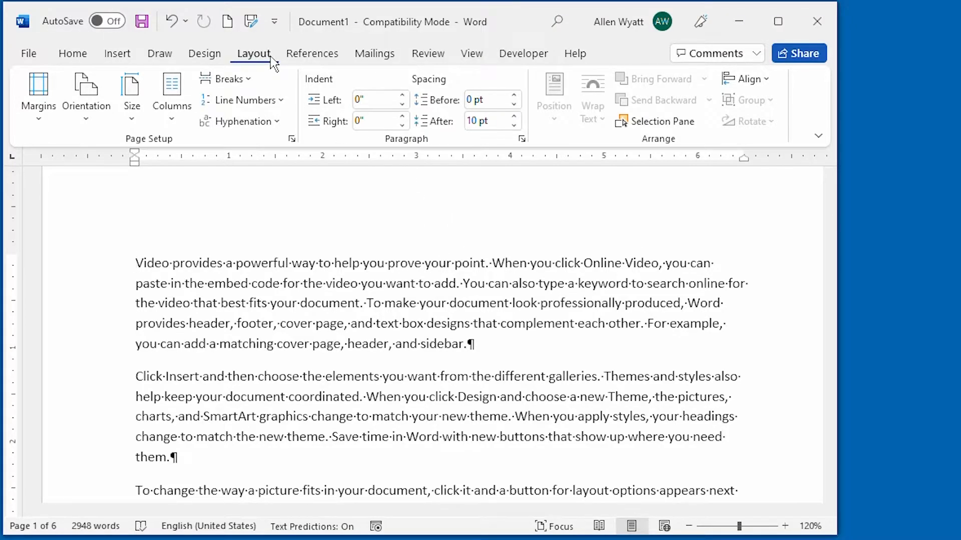
# - Open the detailed column settings for the whole document and raise the number of columns to 5
pyautogui.click(171, 121)
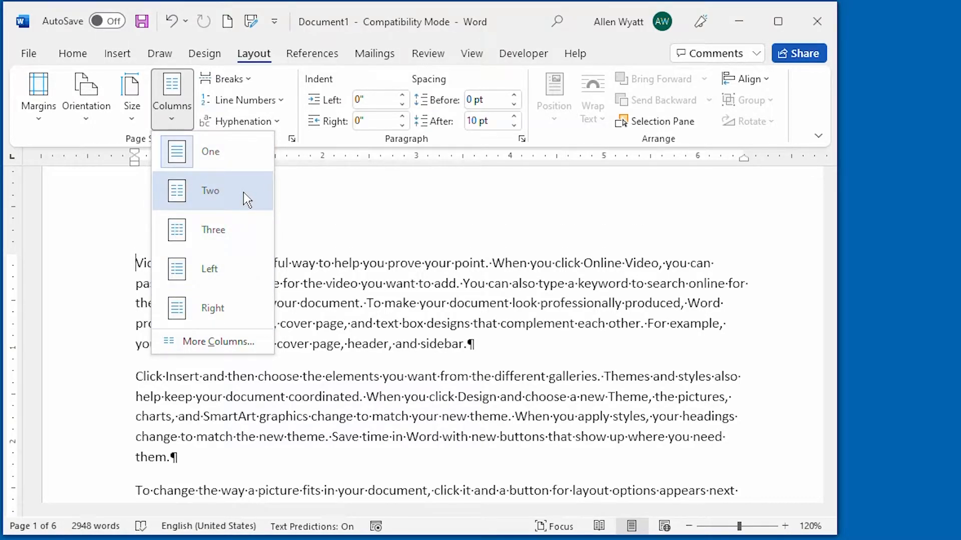
pyautogui.click(236, 343)
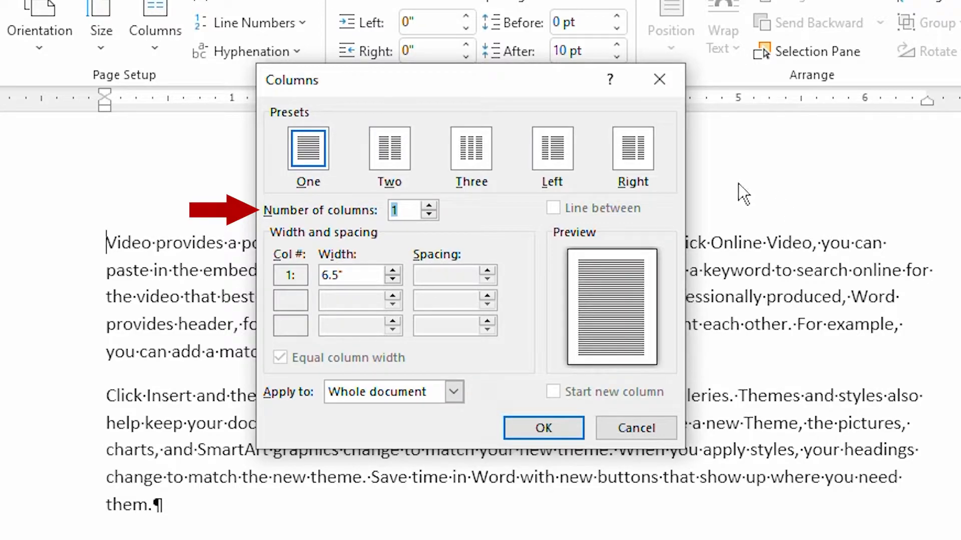
pyautogui.click(428, 207)
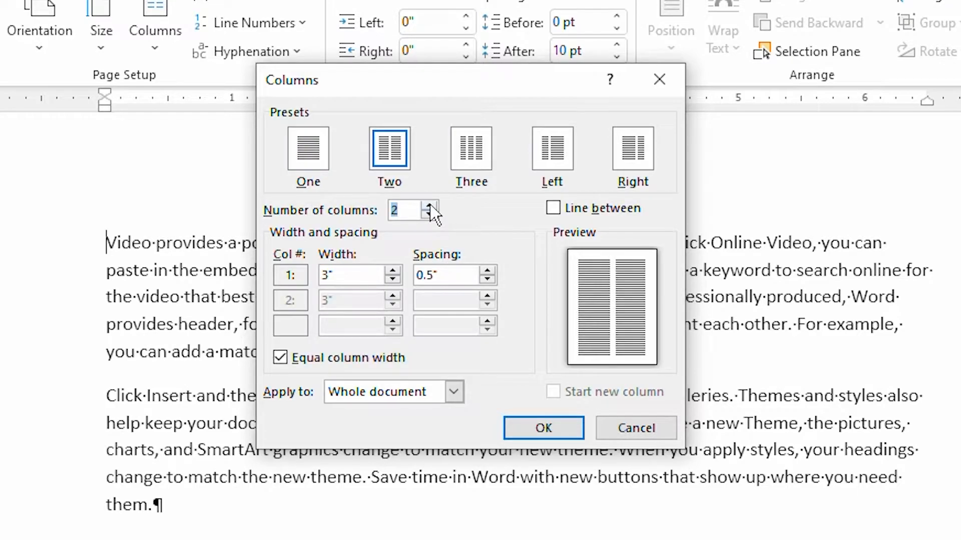
pyautogui.click(429, 206)
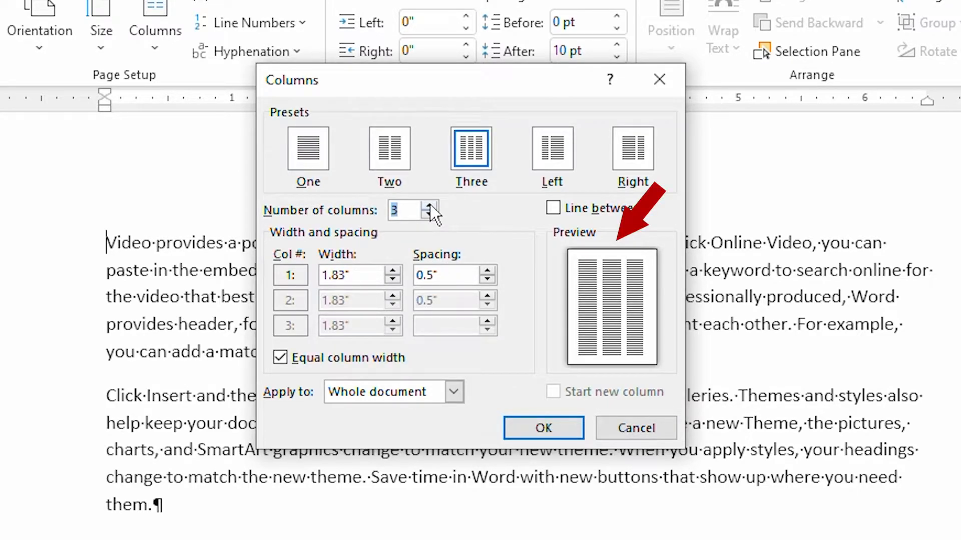
pyautogui.click(429, 207)
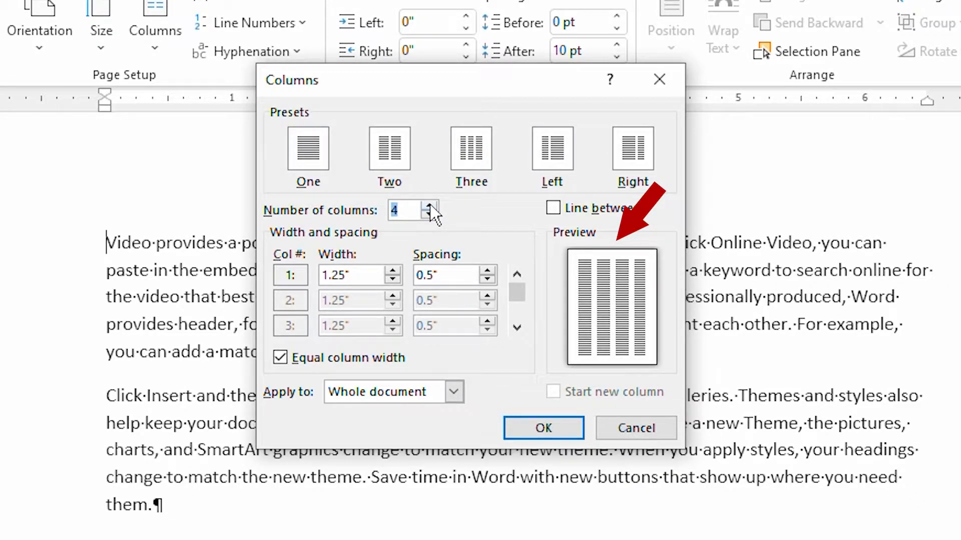
pyautogui.click(429, 206)
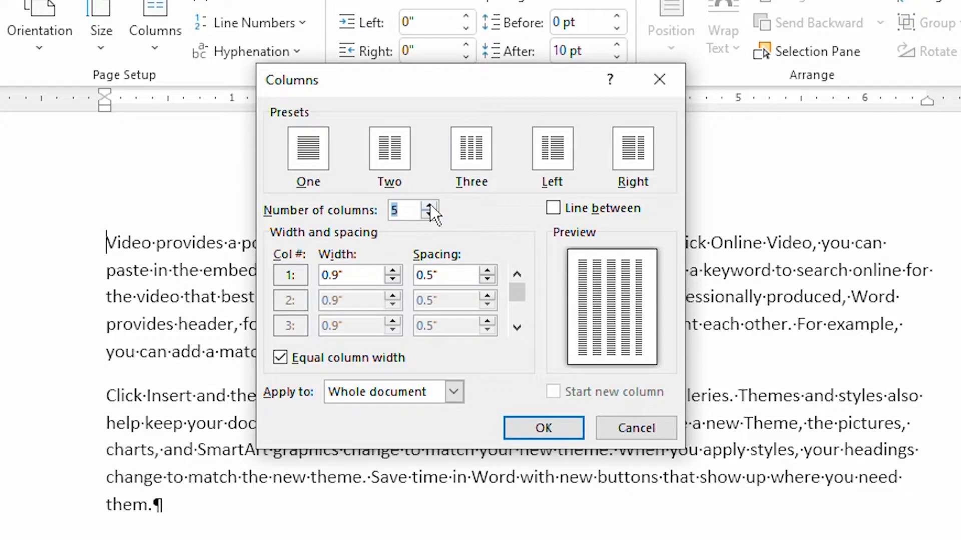
# - Lower the number of columns to 3 and raise it to 13
pyautogui.click(430, 213)
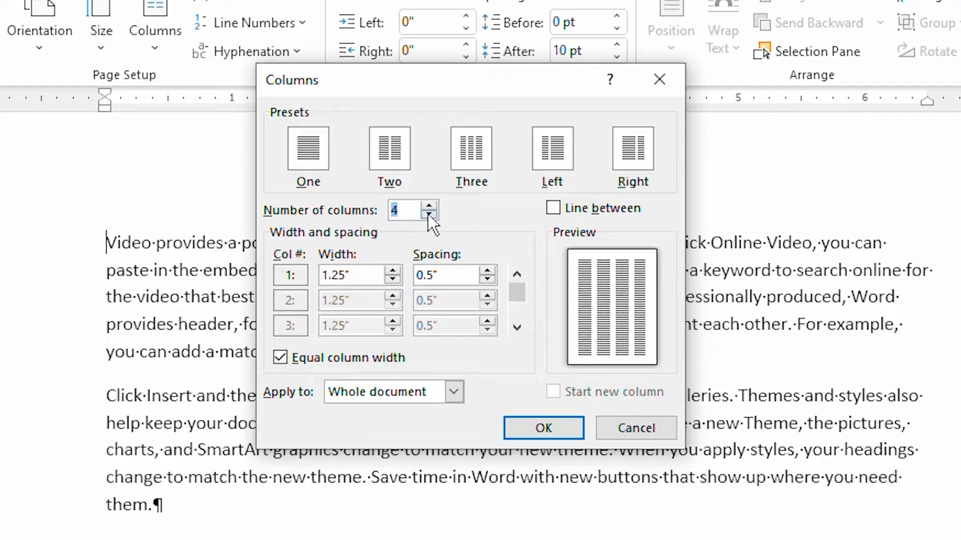
pyautogui.click(429, 213)
pyautogui.click(429, 206)
pyautogui.click(430, 206)
pyautogui.click(429, 206)
pyautogui.click(429, 206)
pyautogui.click(429, 206)
pyautogui.click(430, 207)
pyautogui.click(429, 206)
pyautogui.click(430, 207)
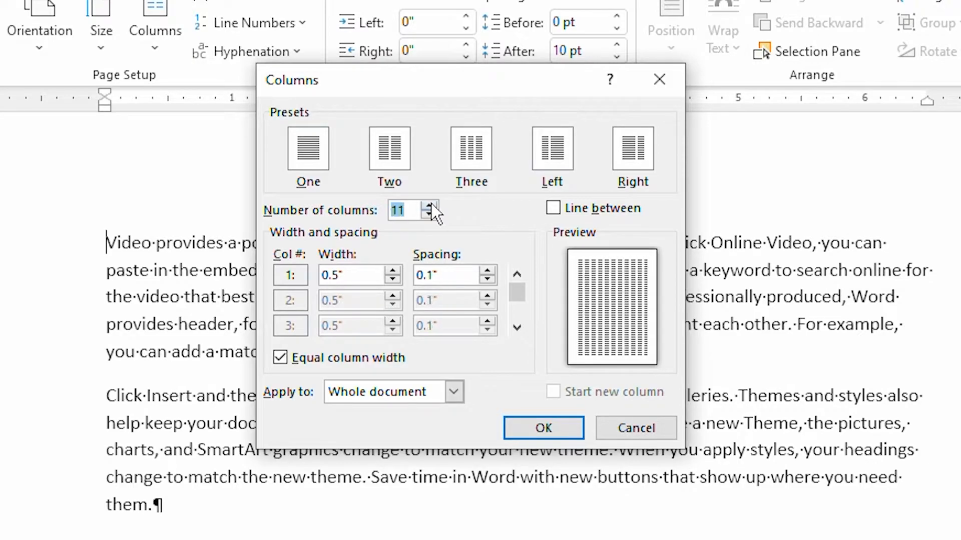
pyautogui.click(429, 206)
pyautogui.click(429, 206)
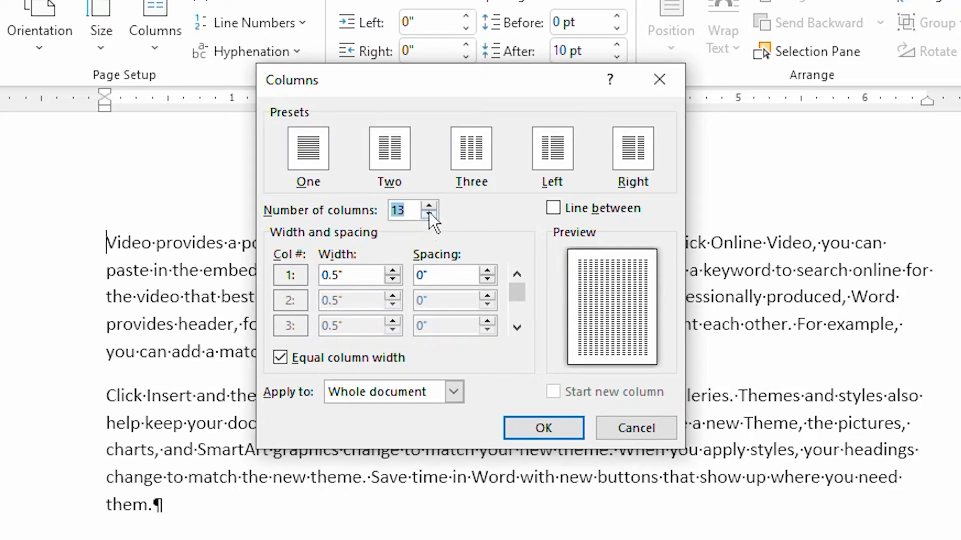
# - Try the two-column preset and switch to the three-column preset
pyautogui.moveTo(429, 214); pyautogui.dragTo(428, 214)
pyautogui.click(395, 152)
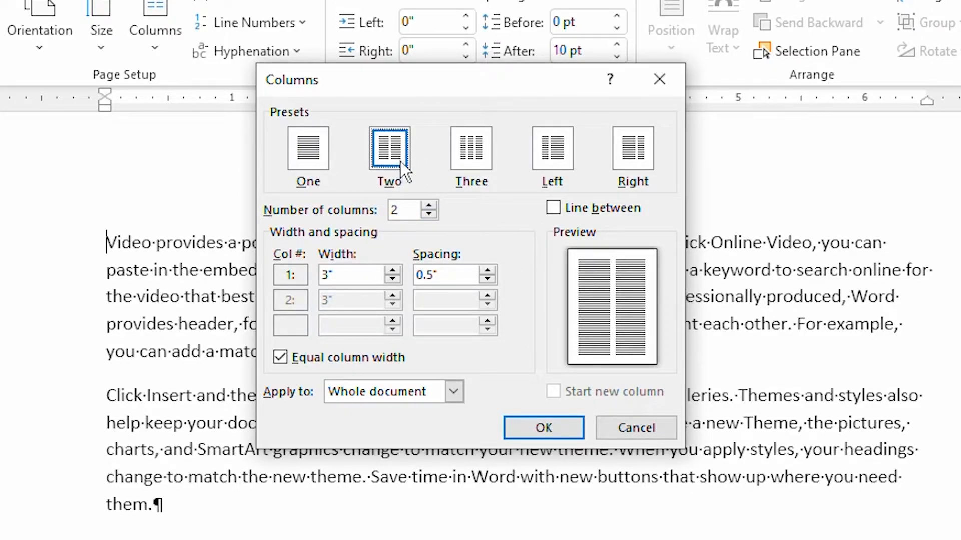
pyautogui.click(478, 160)
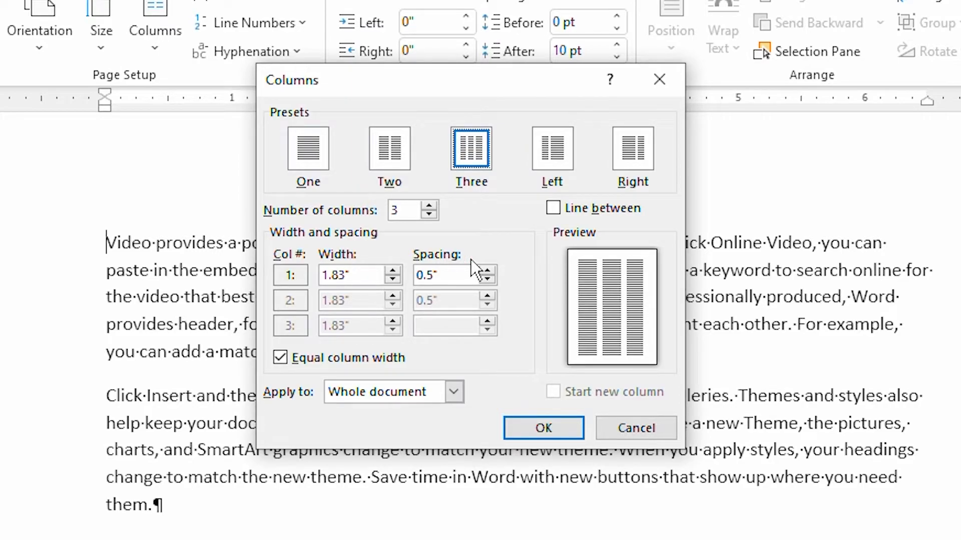
# - Narrow the spacing between the three equal columns, and widen it to 1"
pyautogui.click(488, 279)
pyautogui.click(487, 279)
pyautogui.click(488, 279)
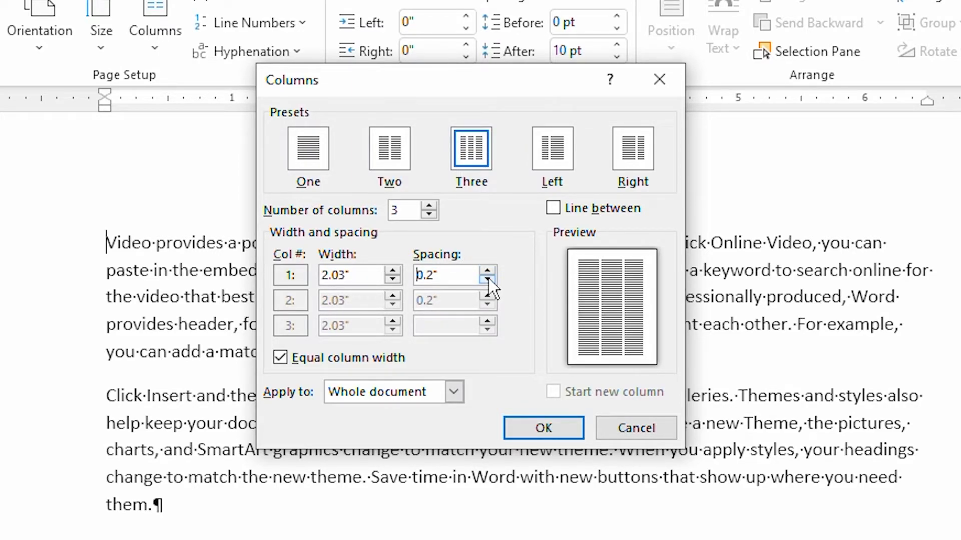
pyautogui.click(487, 279)
pyautogui.click(487, 272)
pyautogui.click(488, 273)
pyautogui.click(487, 272)
pyautogui.click(488, 273)
pyautogui.click(487, 273)
pyautogui.click(487, 272)
pyautogui.click(488, 273)
pyautogui.click(488, 272)
pyautogui.click(487, 272)
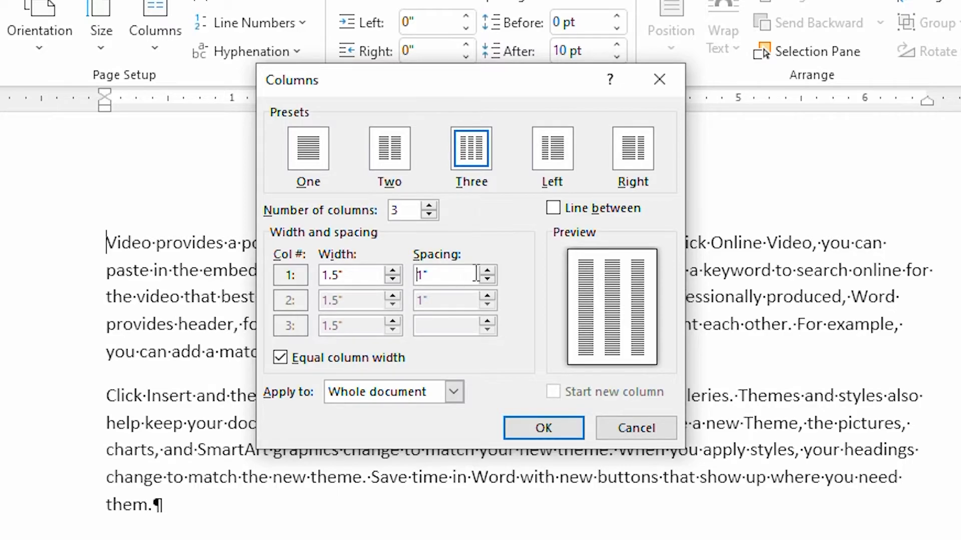
# - Reduce the spacing between the three equal columns to 0.6"
pyautogui.click(488, 279)
pyautogui.click(489, 280)
pyautogui.click(488, 279)
pyautogui.click(488, 279)
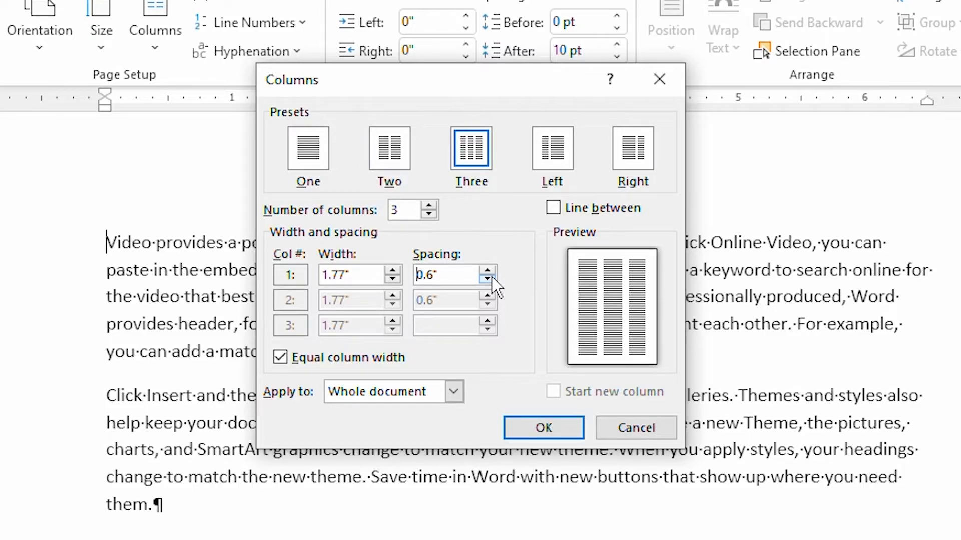
# - Allow unequal column widths and set the width of column 2 to 1.5"
pyautogui.click(280, 358)
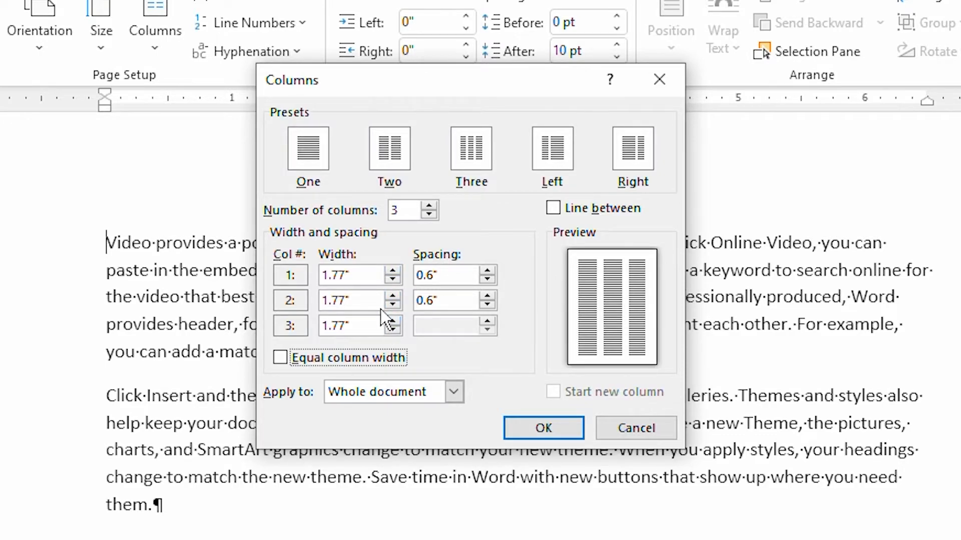
pyautogui.click(392, 305)
pyautogui.click(393, 305)
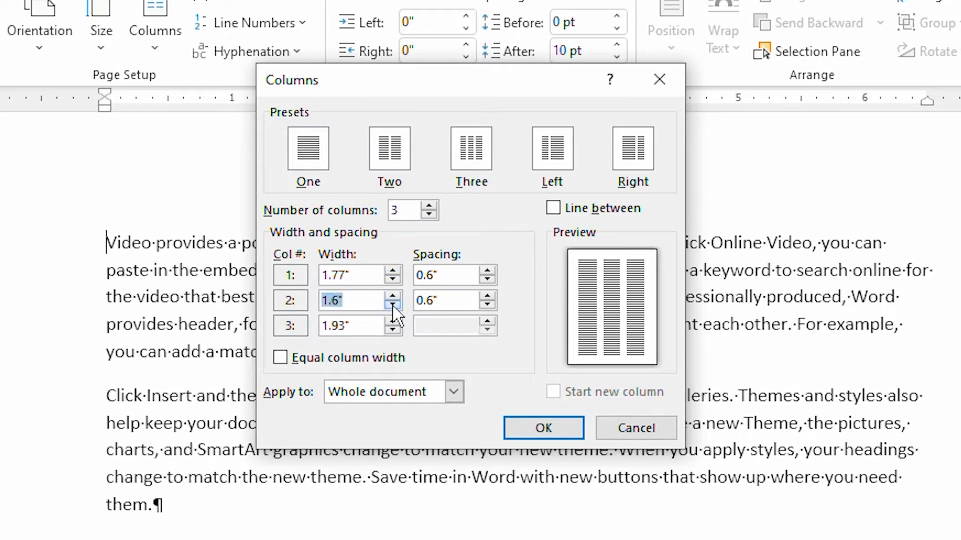
pyautogui.click(392, 305)
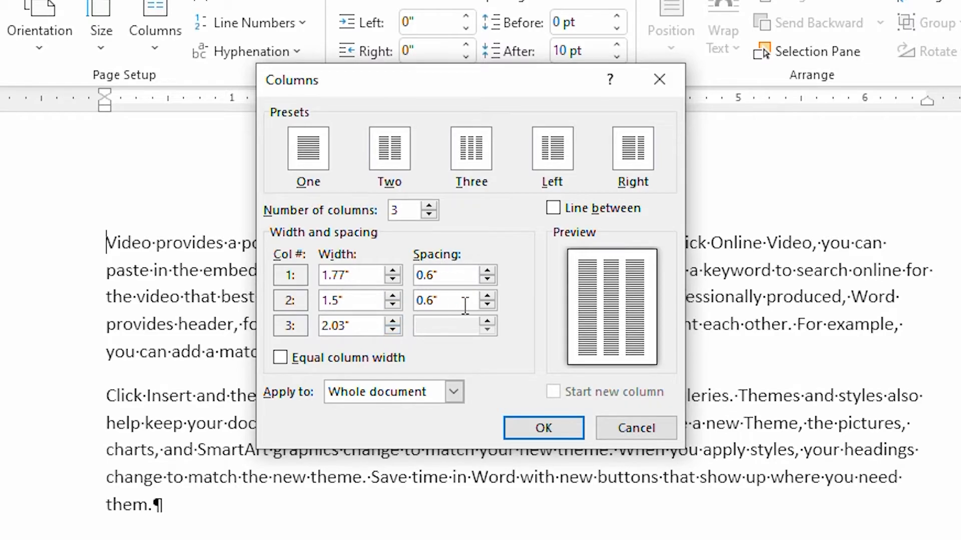
# - Set the width of column 3 to 2.5"
pyautogui.click(393, 321)
pyautogui.click(393, 322)
pyautogui.click(393, 321)
pyautogui.click(393, 321)
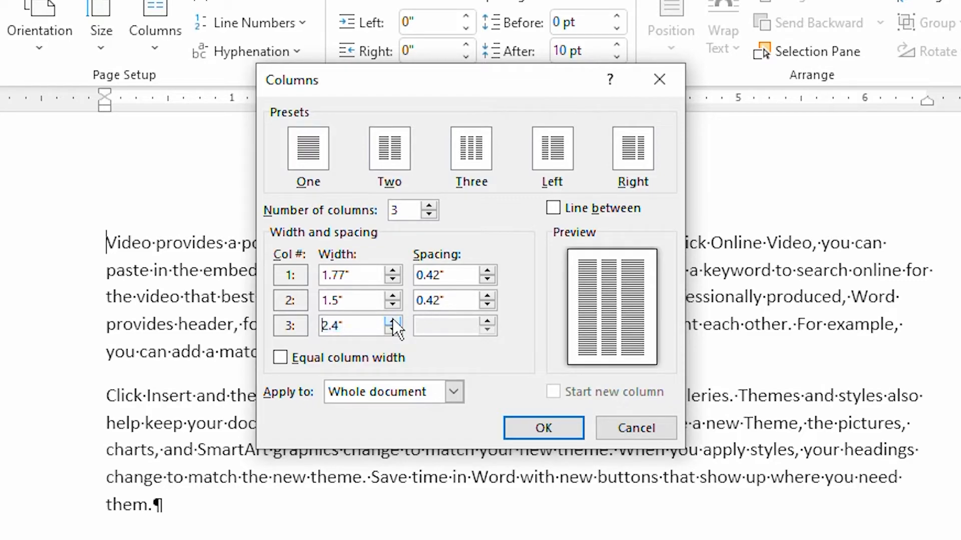
pyautogui.click(393, 321)
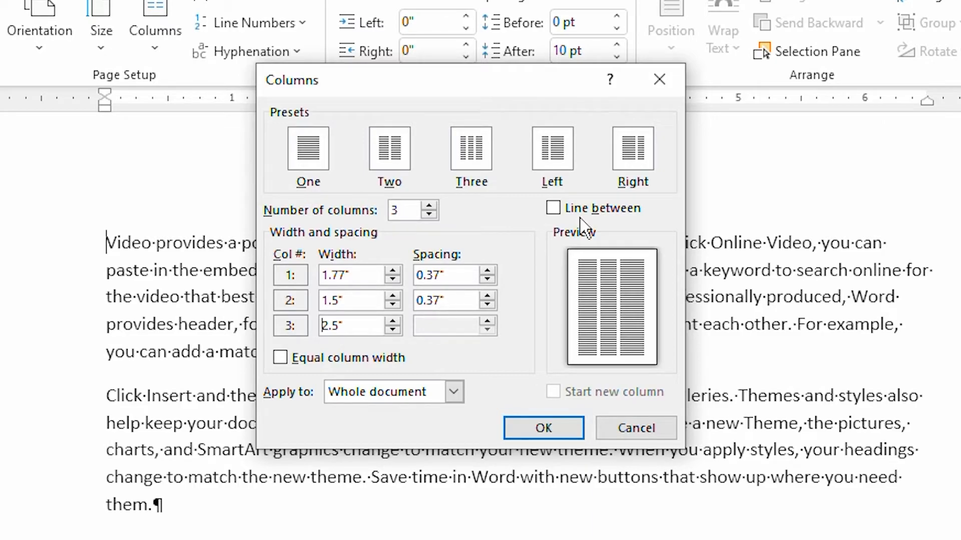
# - Turn the dividing line between the columns on and off again
pyautogui.click(554, 209)
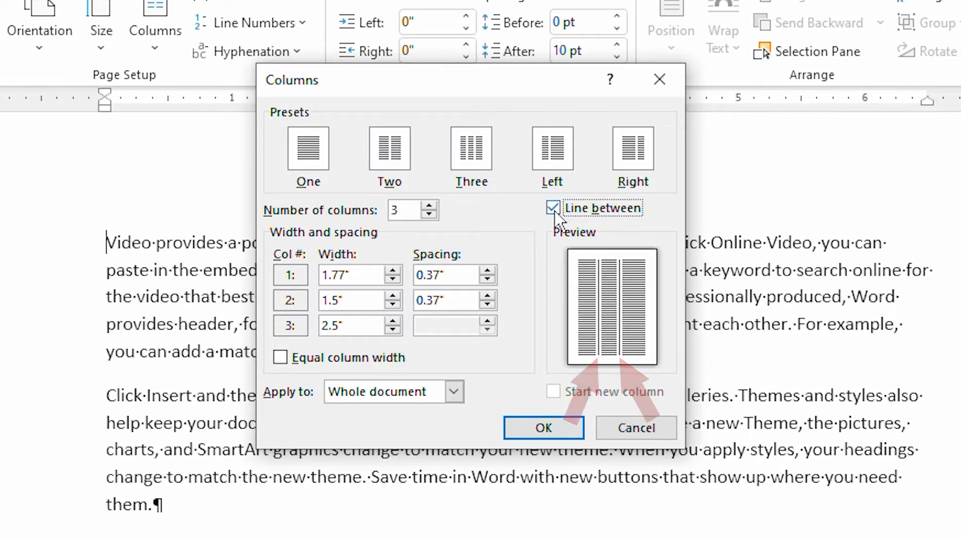
pyautogui.click(553, 209)
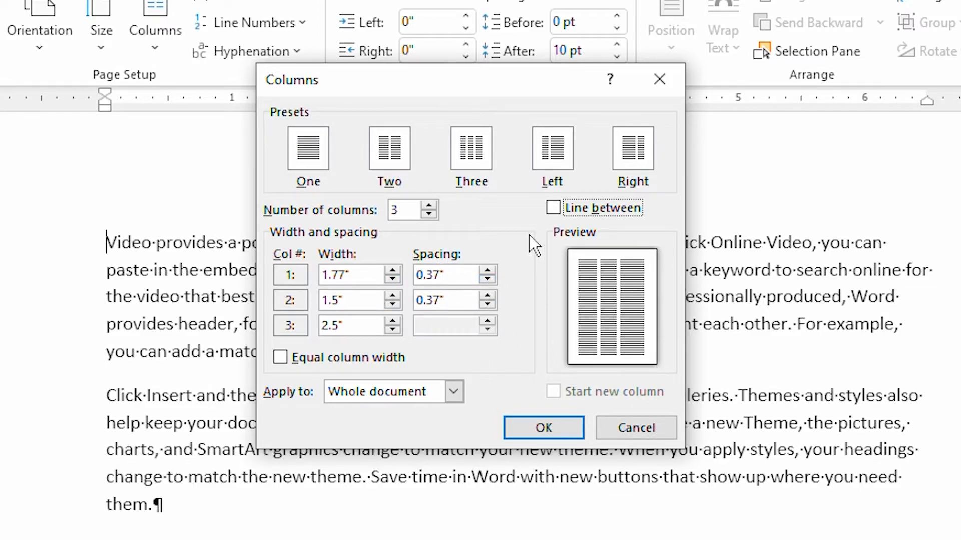
# - Apply the three unequal columns to the whole document and undo the layout
pyautogui.click(567, 428)
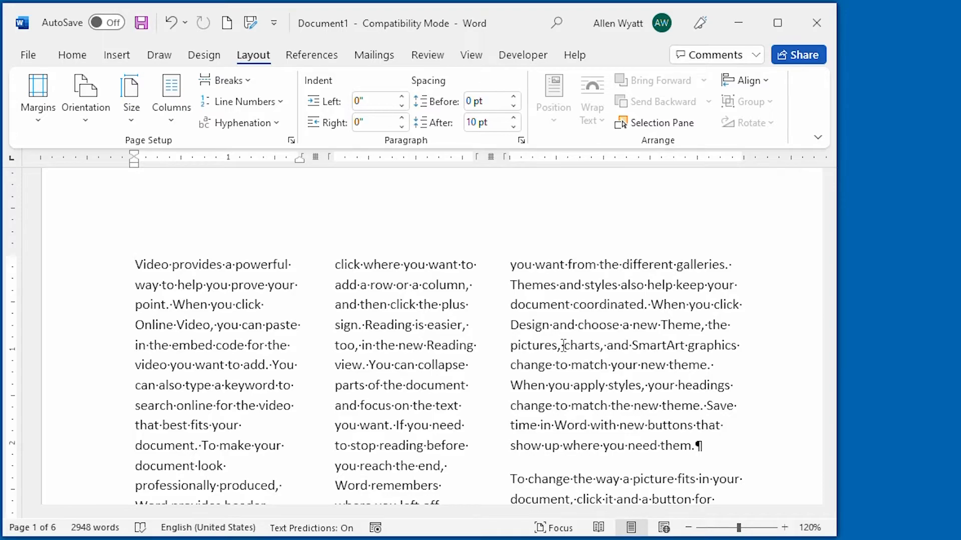
pyautogui.hotkey('ctrl', 'z')
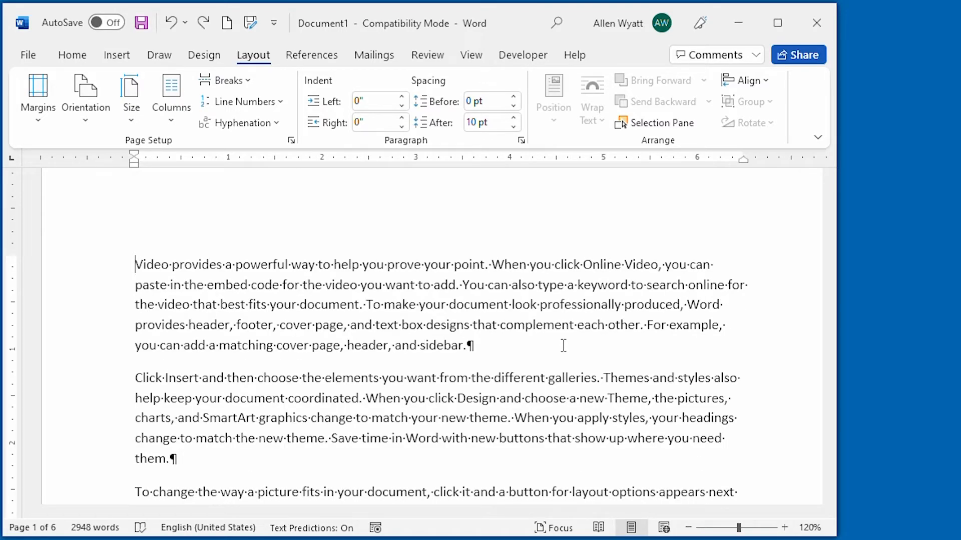
# - Format only the third and fourth paragraphs of the document with the three-column preset, applied to the selected text
pyautogui.scroll(-1, 575, 350)
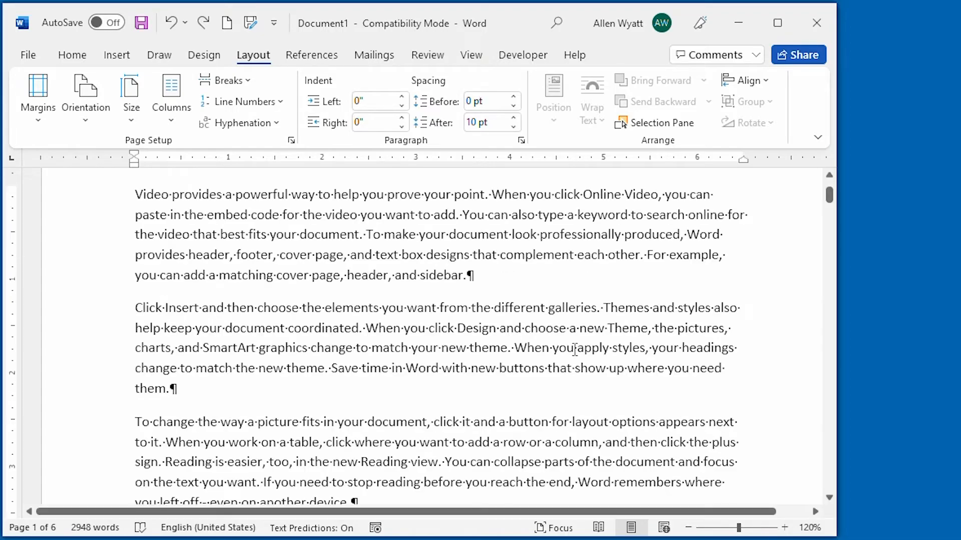
pyautogui.scroll(-3, 574, 349)
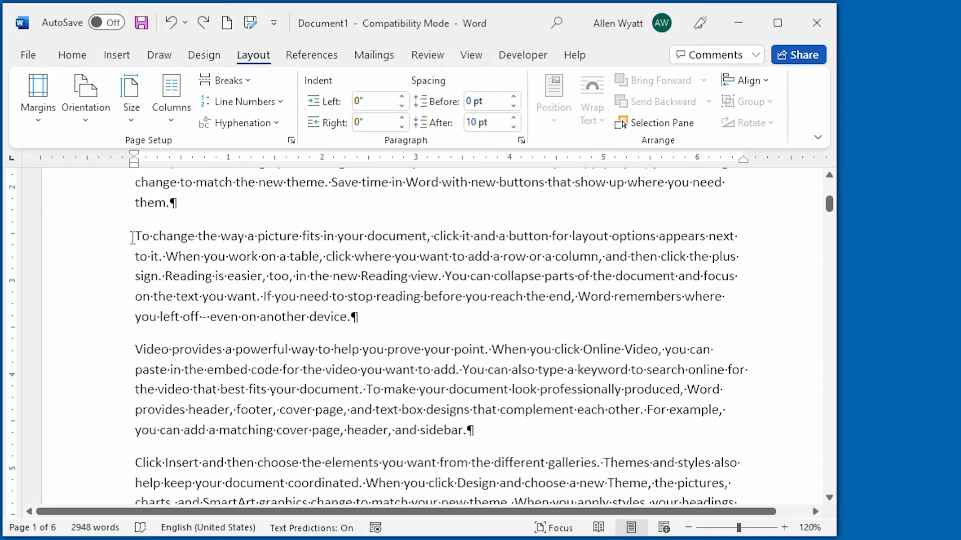
pyautogui.moveTo(132, 237); pyautogui.dragTo(491, 433)
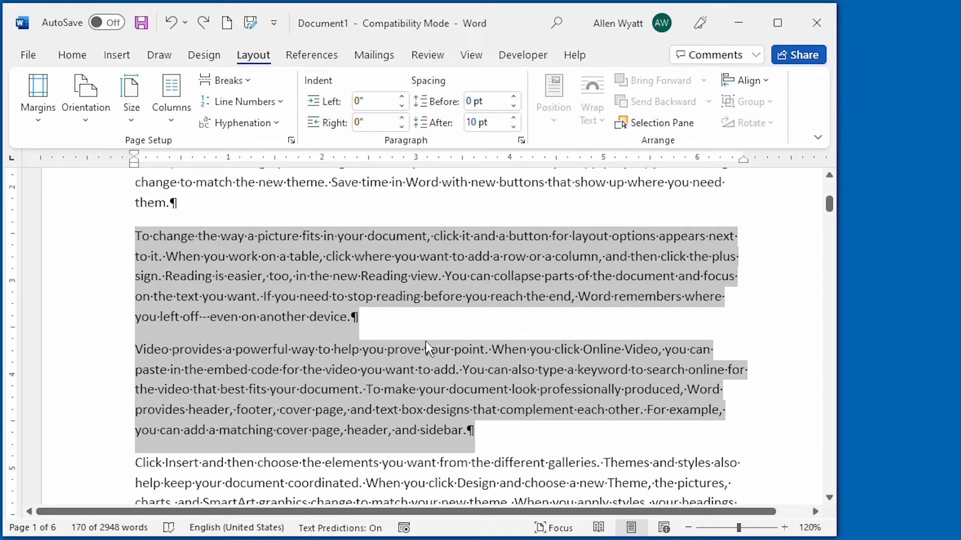
pyautogui.click(164, 121)
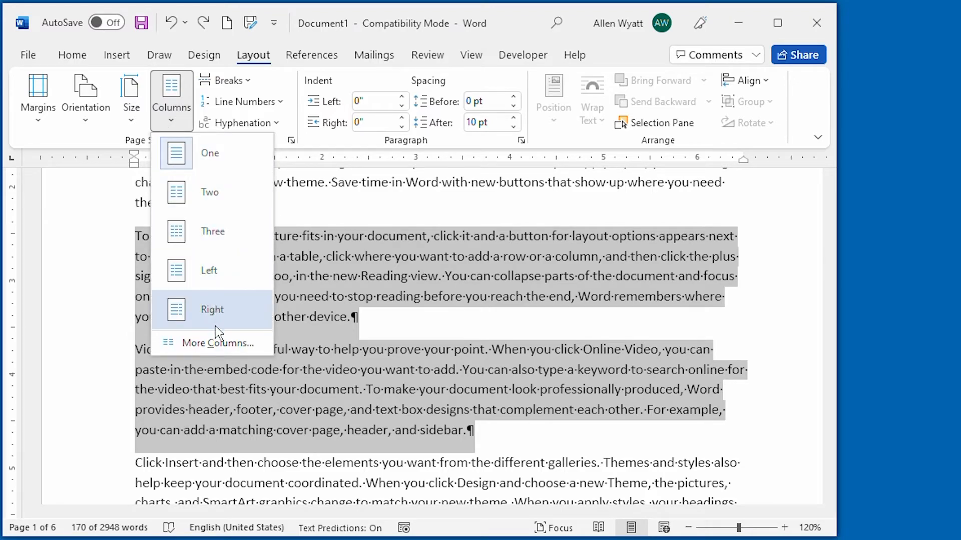
pyautogui.click(218, 344)
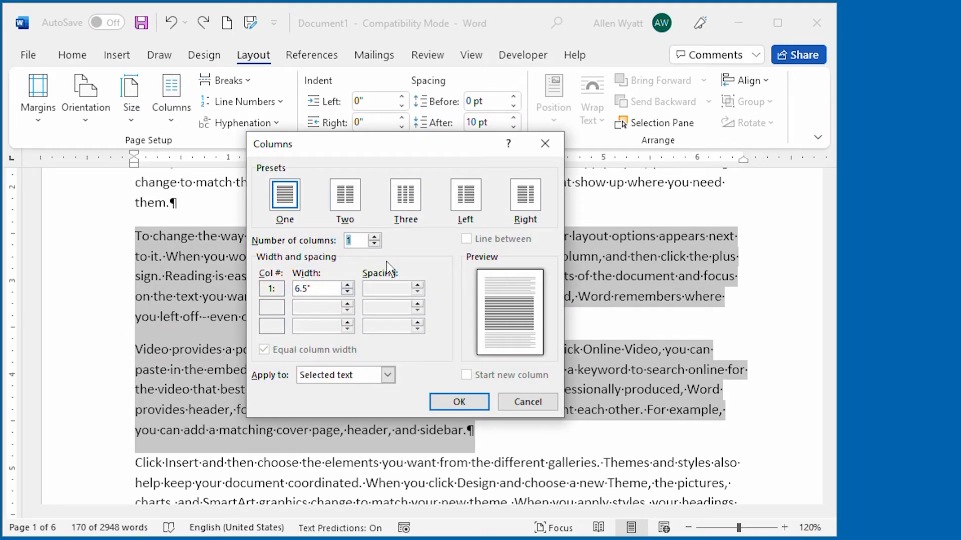
pyautogui.click(406, 196)
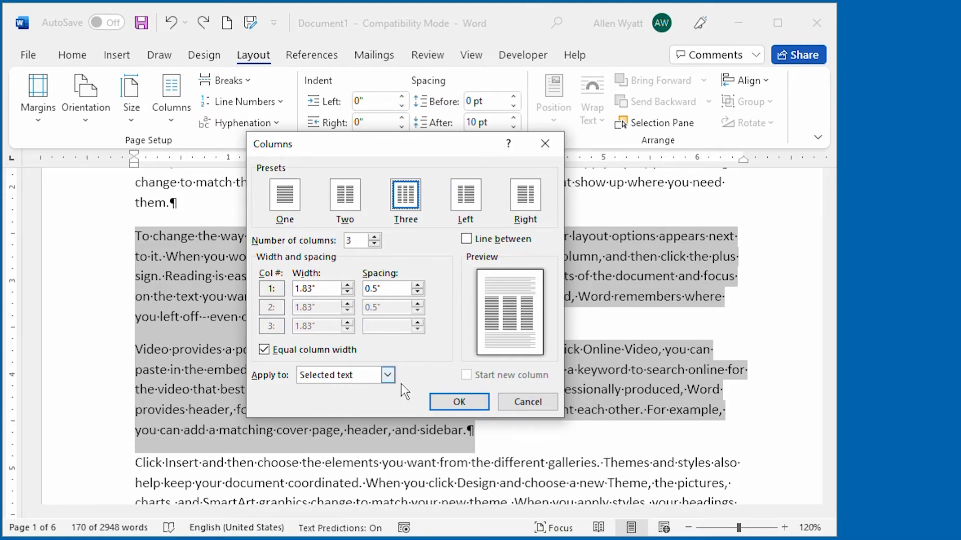
pyautogui.click(443, 406)
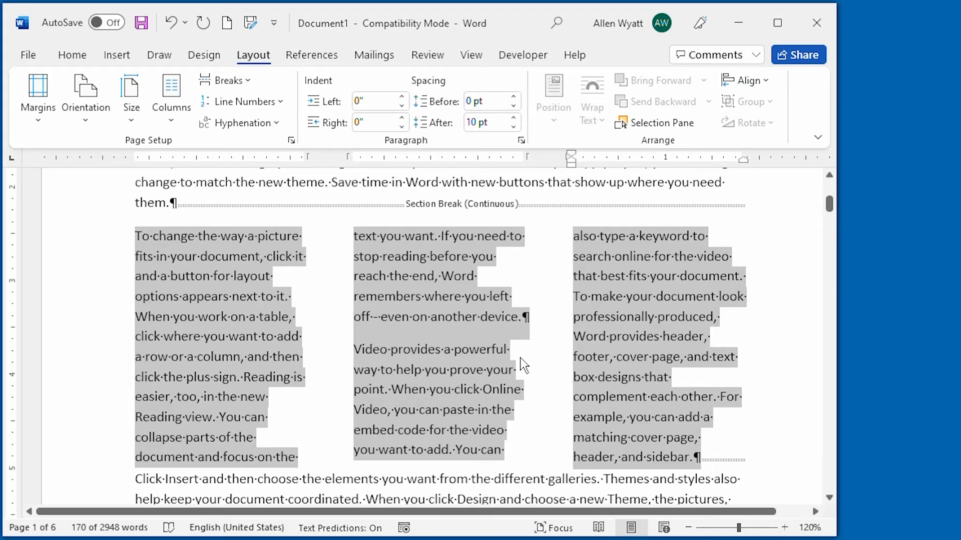
pyautogui.scroll(4, 521, 360)
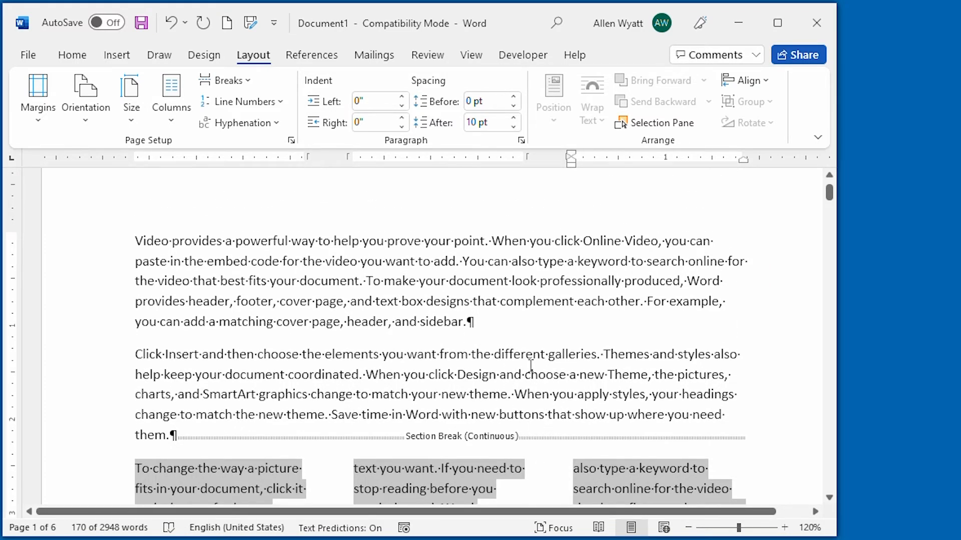
pyautogui.scroll(-8, 531, 364)
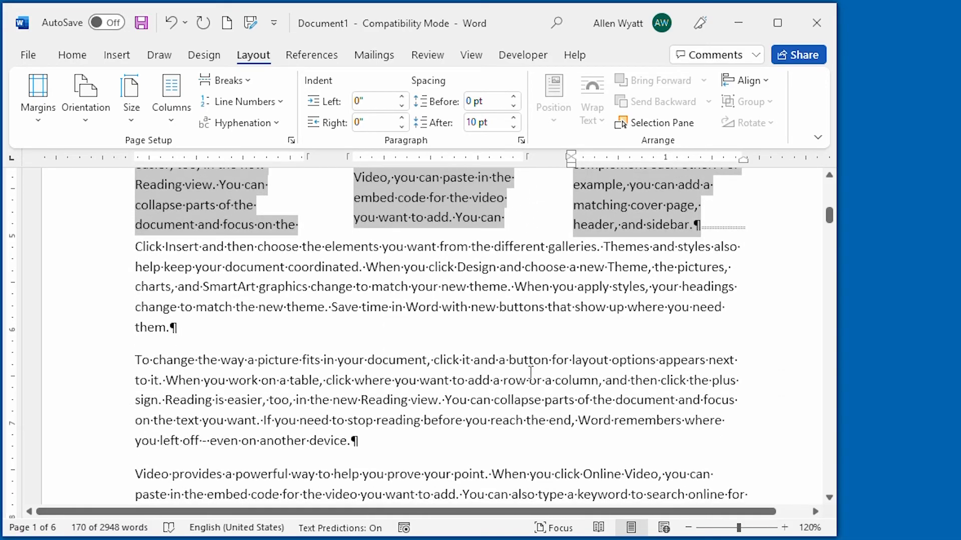